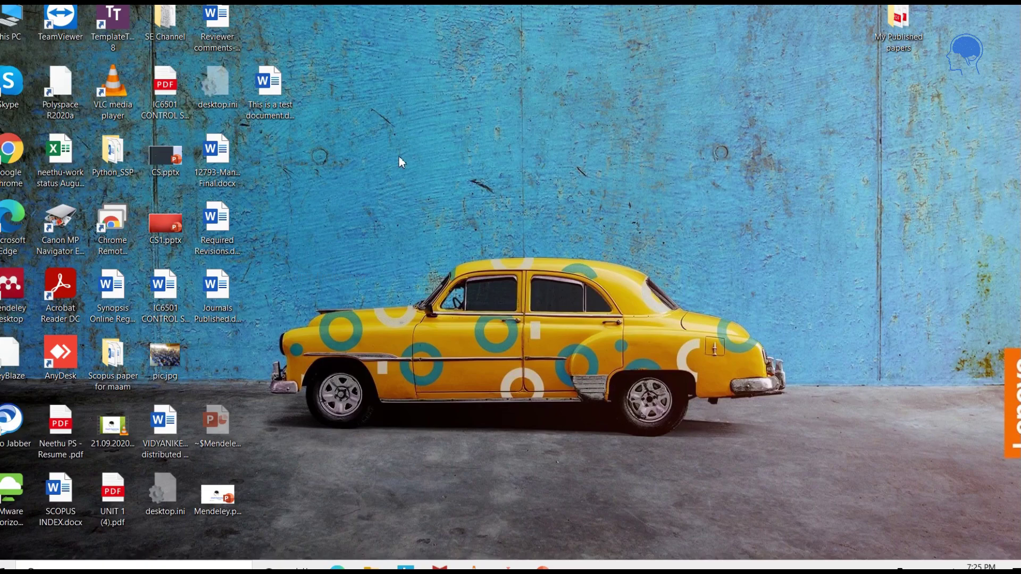
# In Chrome, search for 'mendeley desktop' and reach the Mendeley Desktop for Windows download page.
pyautogui.doubleClick(11, 151)
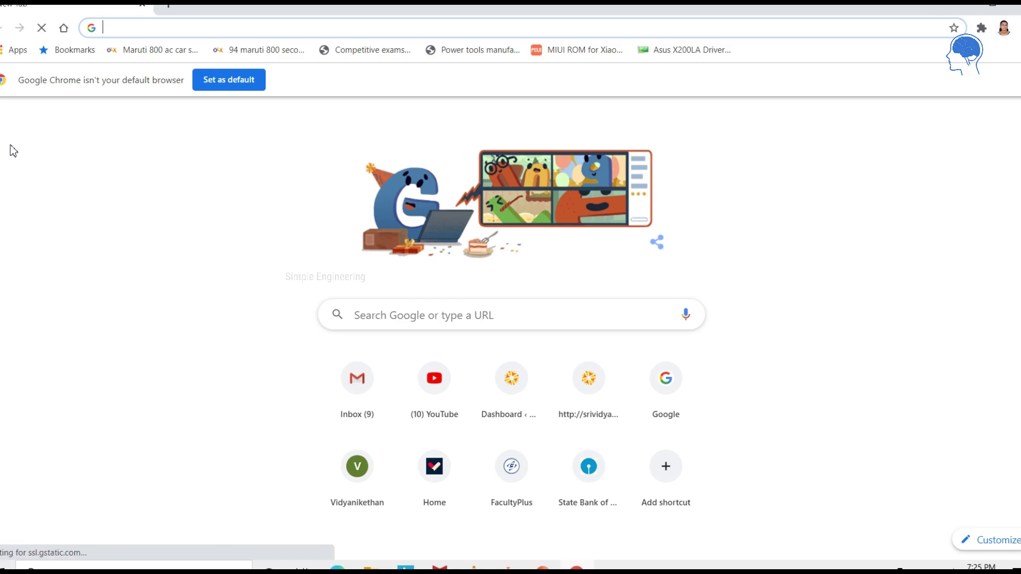
pyautogui.write('mendeley desltop')
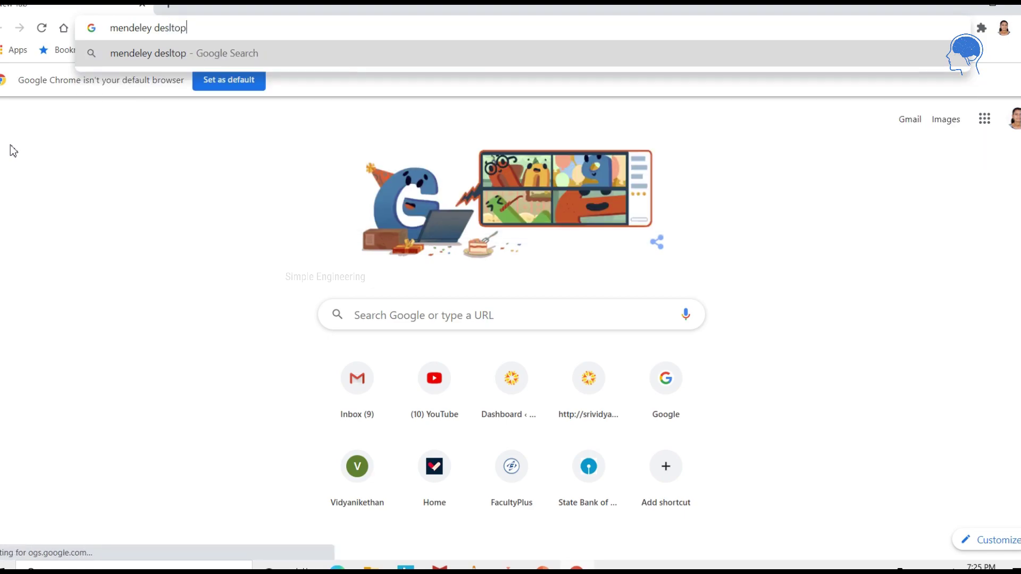
pyautogui.press('BackSpace')
pyautogui.press('BackSpace')
pyautogui.press('BackSpace')
pyautogui.press('BackSpace')
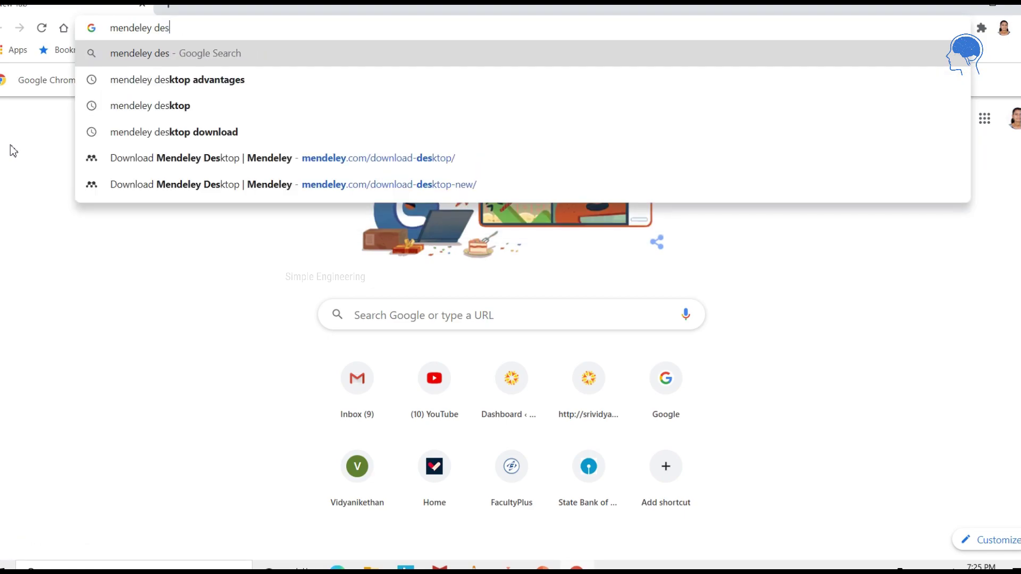
pyautogui.write('ktop')
pyautogui.press('Return')
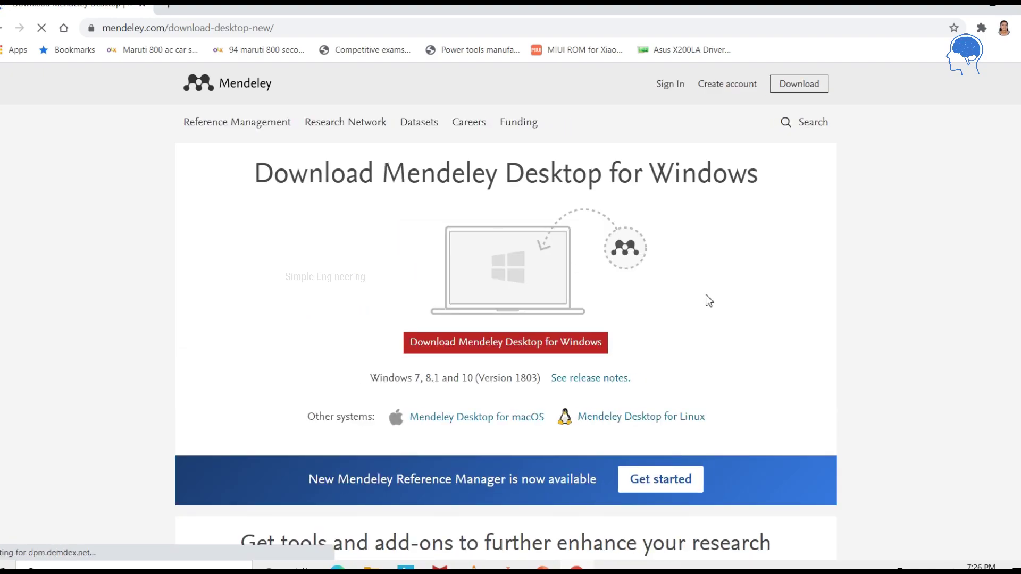
# Start the 54.7 MB Mendeley Desktop for Windows installer download and minimise Chrome.
pyautogui.click(483, 346)
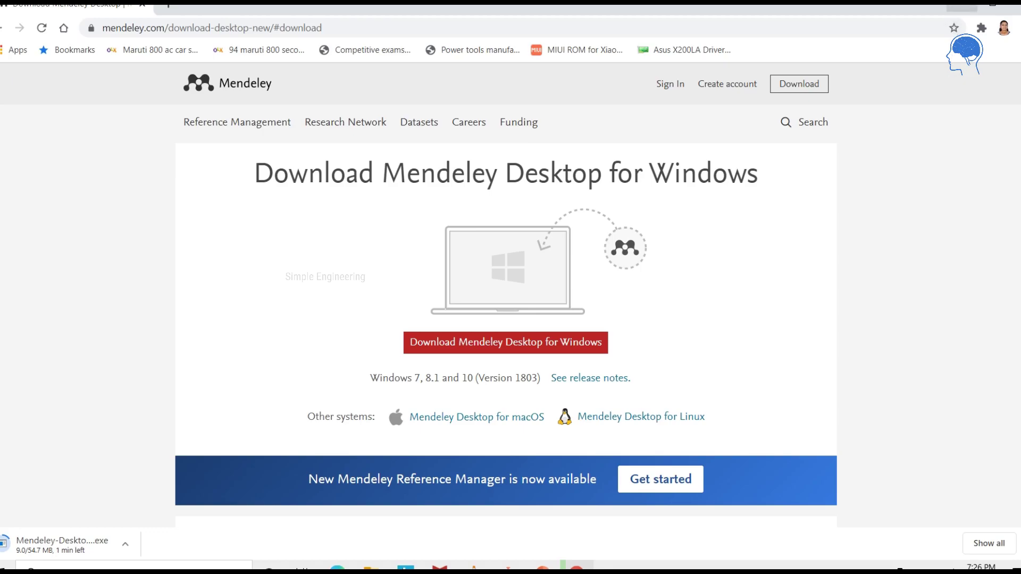
pyautogui.click(962, 7)
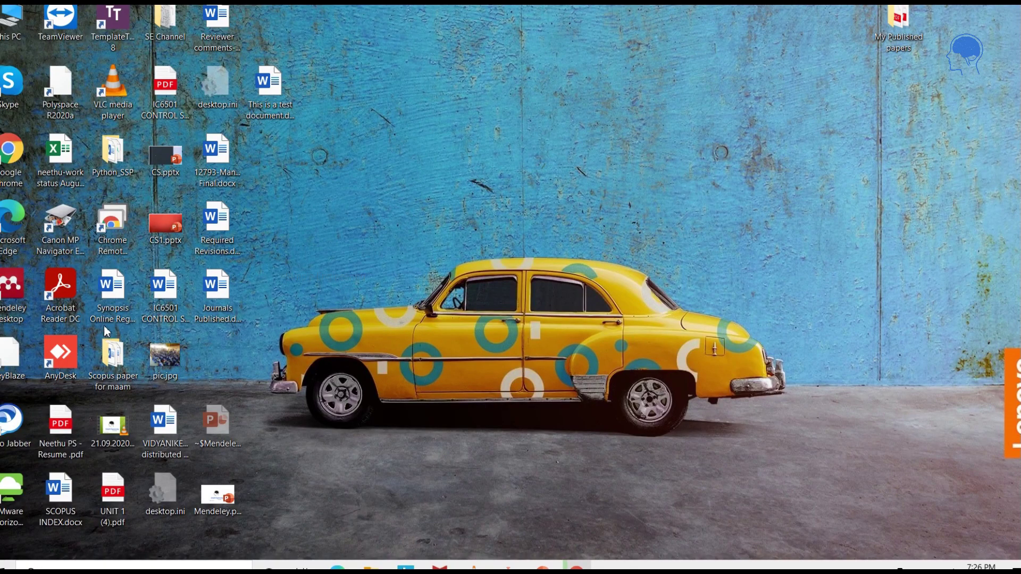
# Launch Mendeley Desktop and sign in with the account e-mail and password.
pyautogui.doubleClick(15, 290)
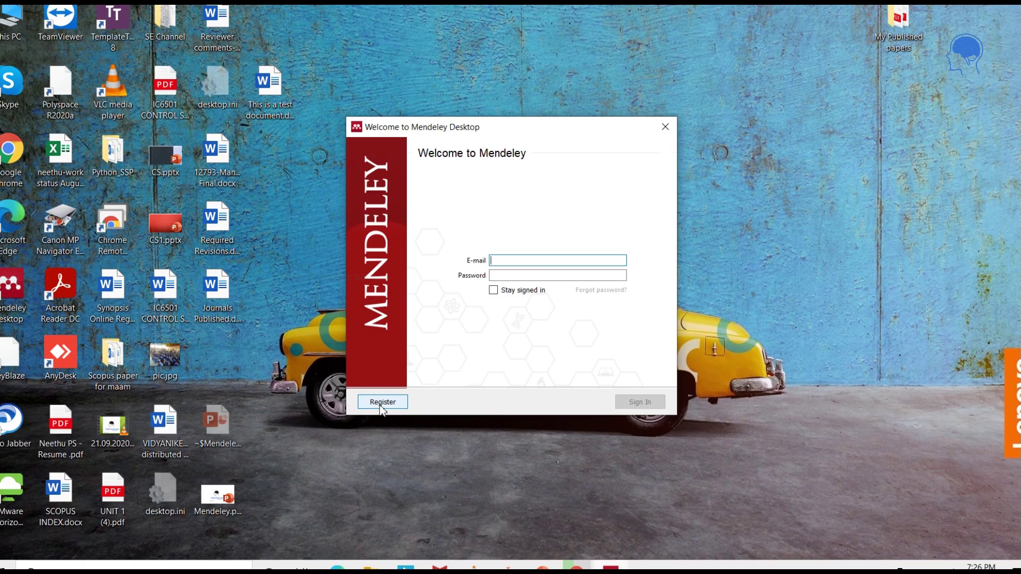
pyautogui.click(524, 260)
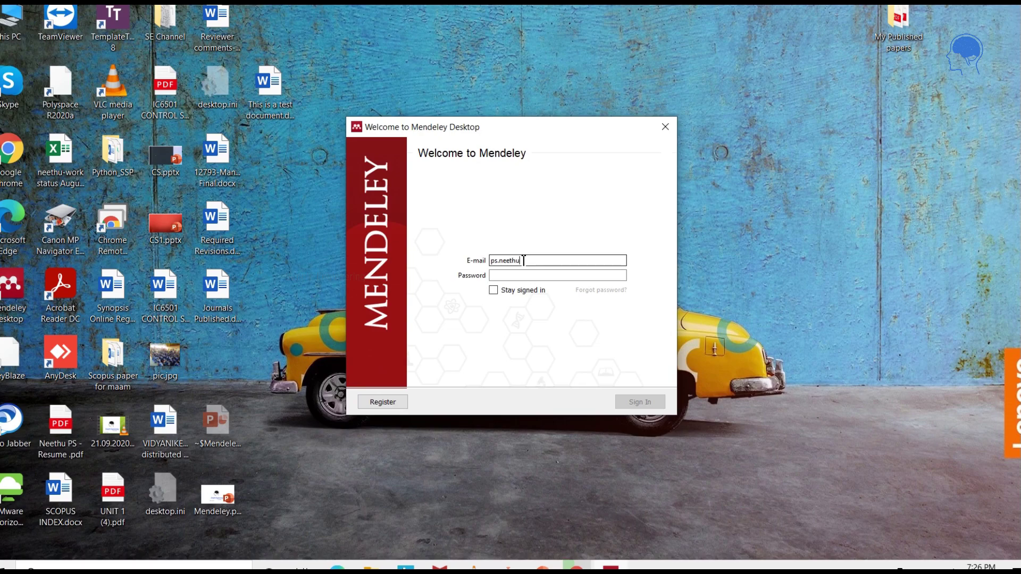
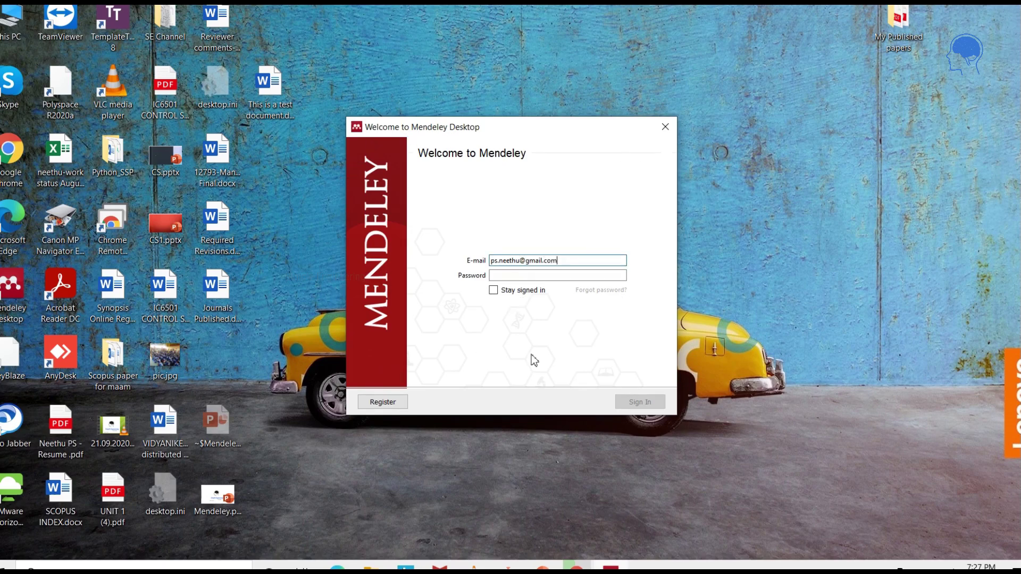
pyautogui.click(500, 276)
pyautogui.write('••••••••••')
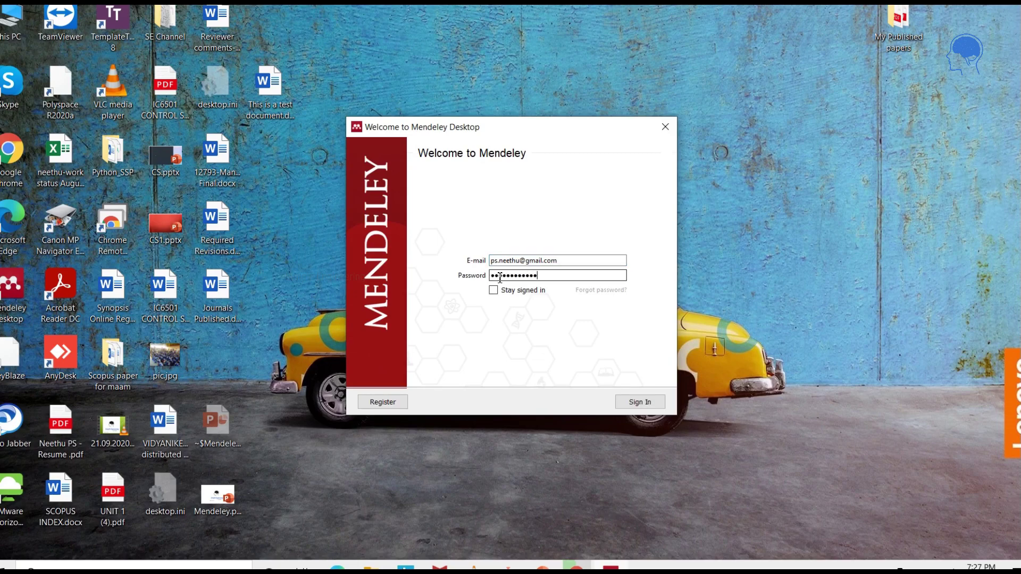
pyautogui.press('Return')
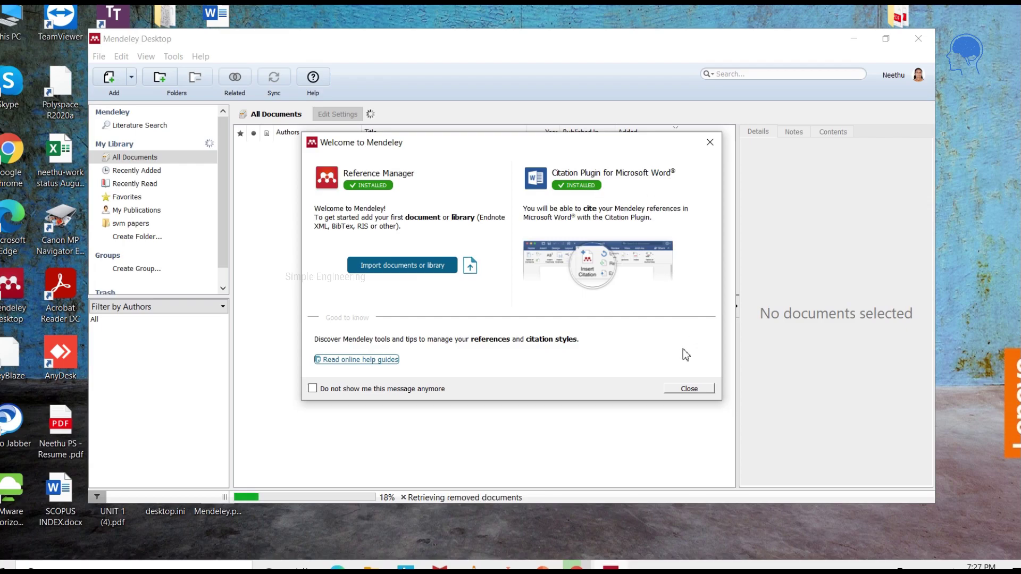
# Close the Mendeley welcome message and bring up the Add Files dialog.
pyautogui.click(689, 389)
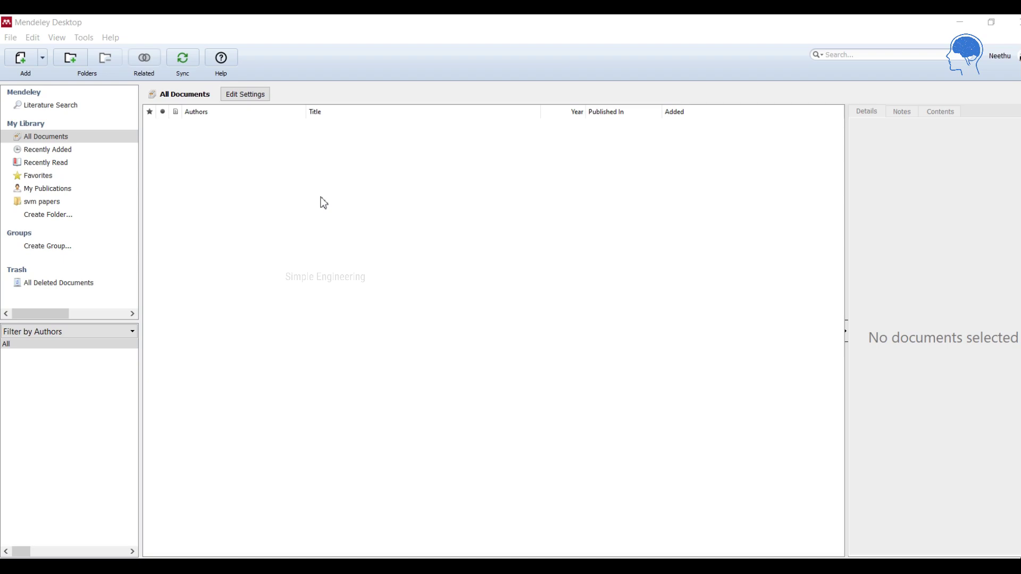
pyautogui.click(21, 61)
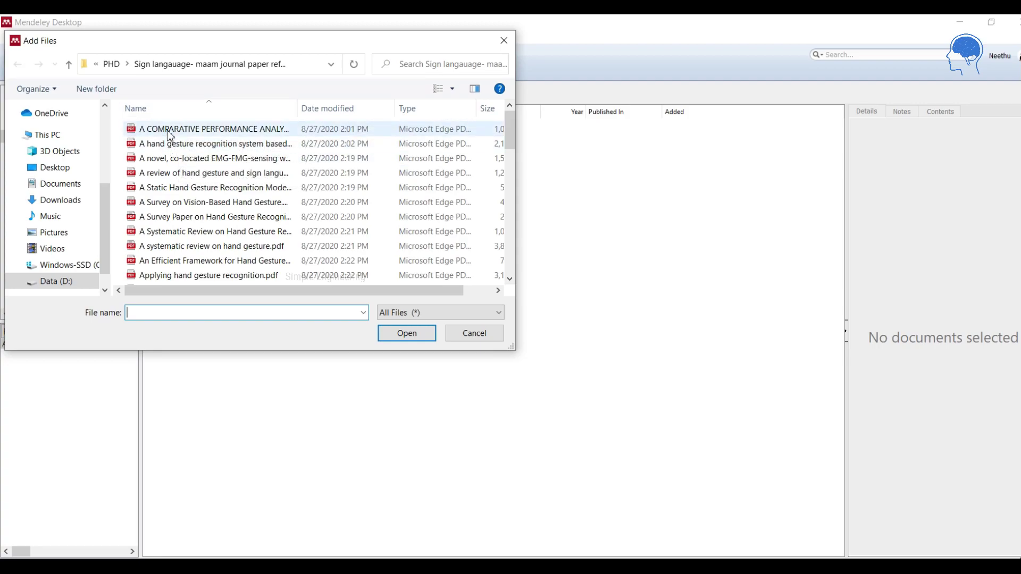
# Add the fingerprint classifier comparison PDF and the hand gesture recognition review PDF to the library.
pyautogui.click(168, 131)
pyautogui.click(400, 332)
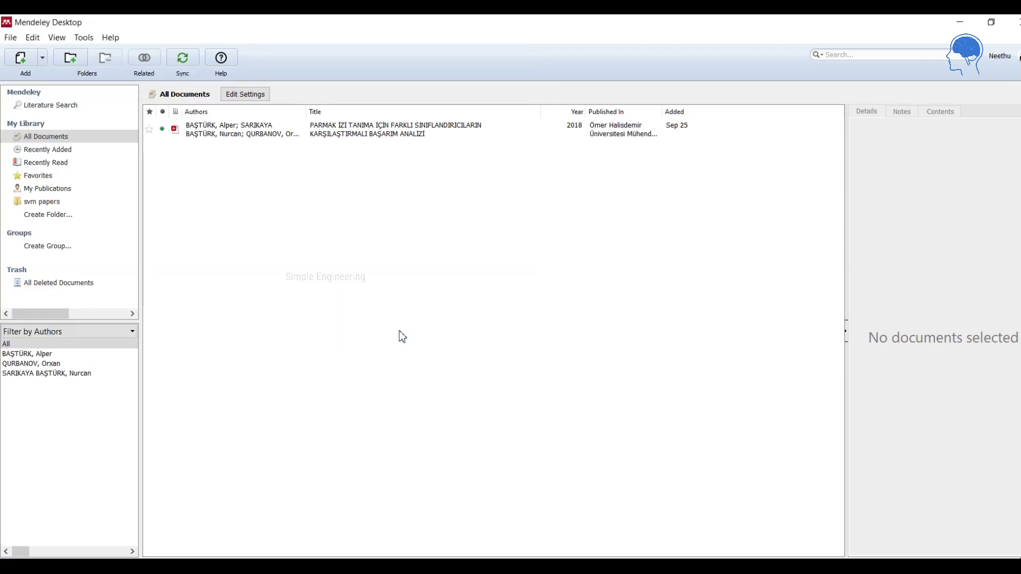
pyautogui.click(22, 59)
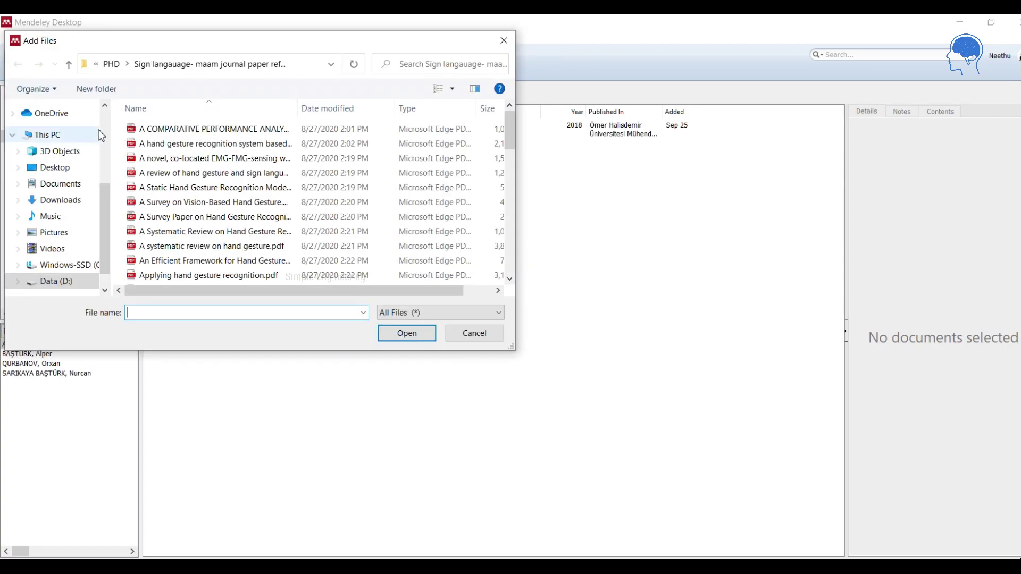
pyautogui.click(149, 143)
pyautogui.click(406, 332)
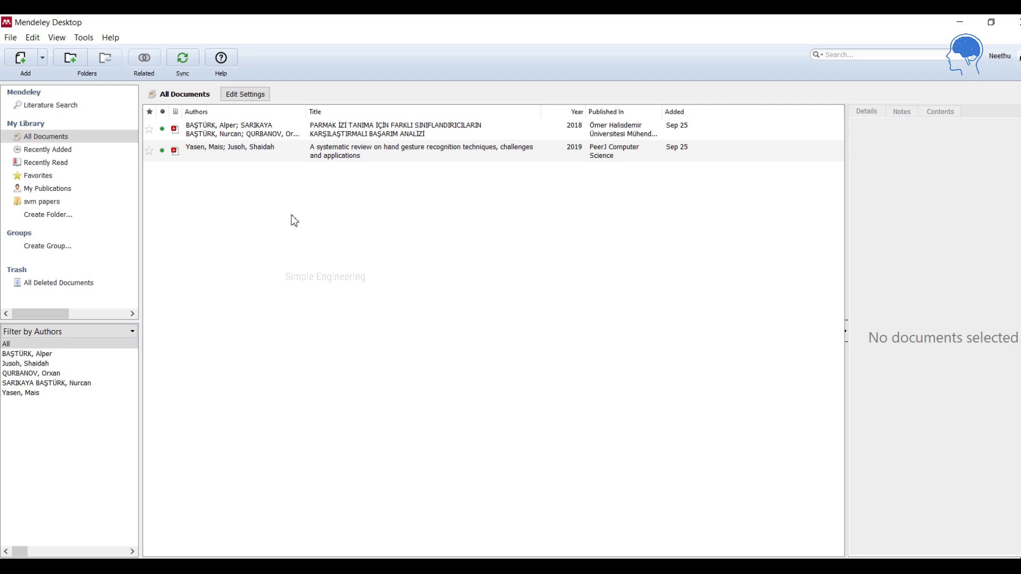
# Open the fingerprint classifier paper in a reader tab, scroll through it, and look up its DOI details.
pyautogui.doubleClick(274, 134)
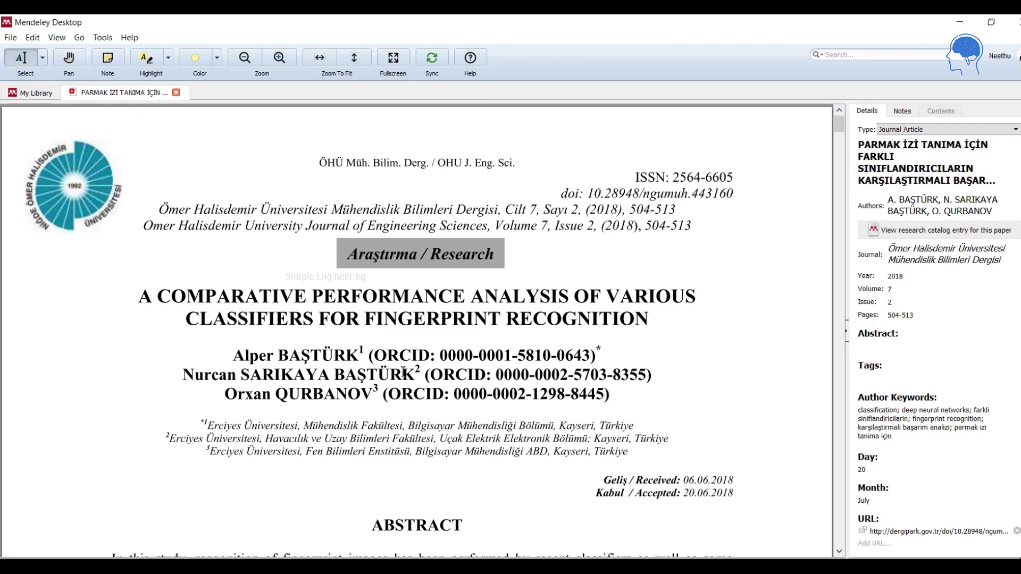
pyautogui.scroll(-3, 779, 330)
pyautogui.scroll(-2, 779, 329)
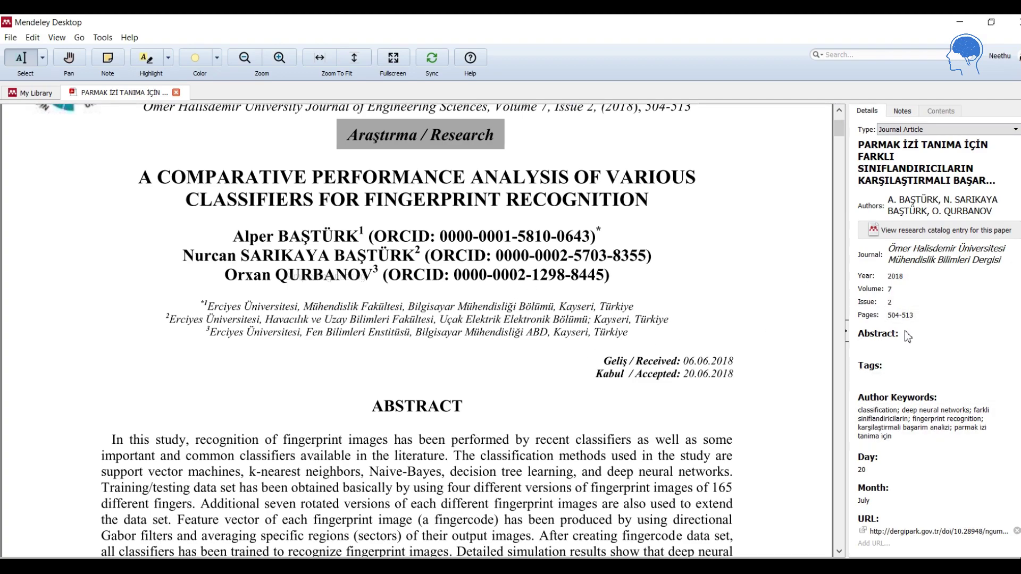
pyautogui.scroll(-1, 939, 380)
pyautogui.scroll(-3, 940, 380)
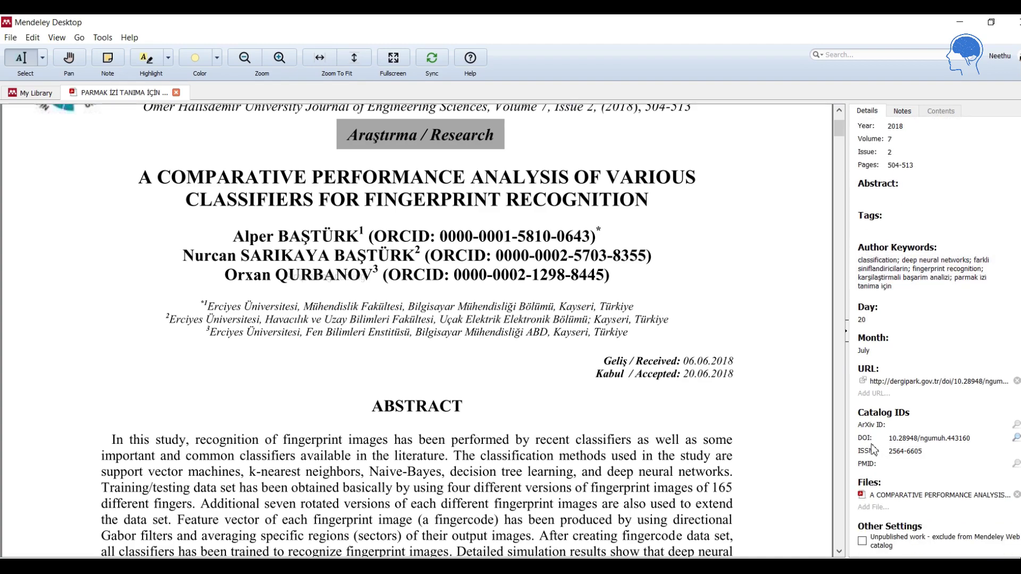
pyautogui.click(1016, 437)
# Open the Yasen hand gesture review in a second reader tab, then go back to My Library.
pyautogui.click(35, 93)
pyautogui.doubleClick(243, 169)
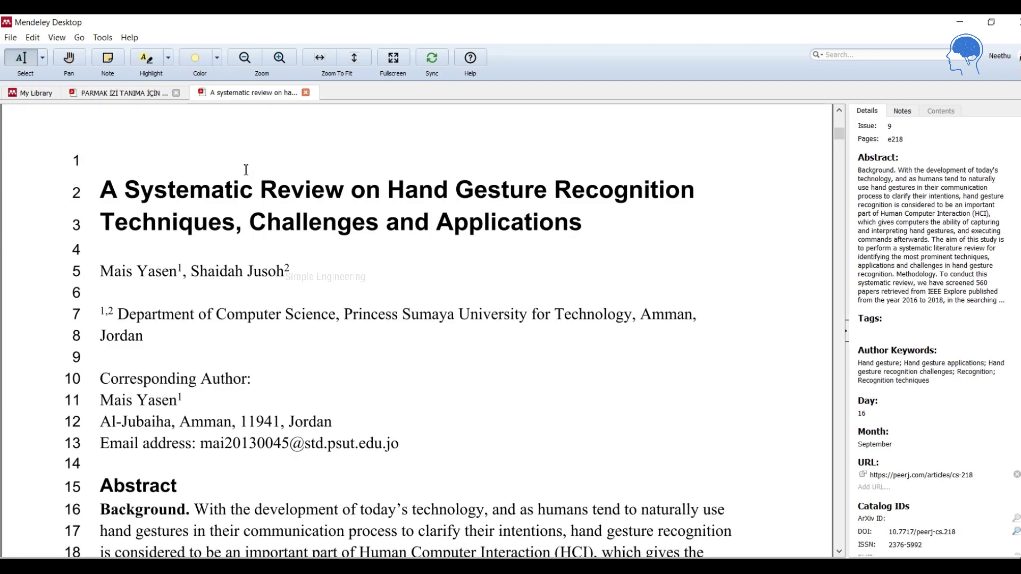
pyautogui.scroll(5, 925, 201)
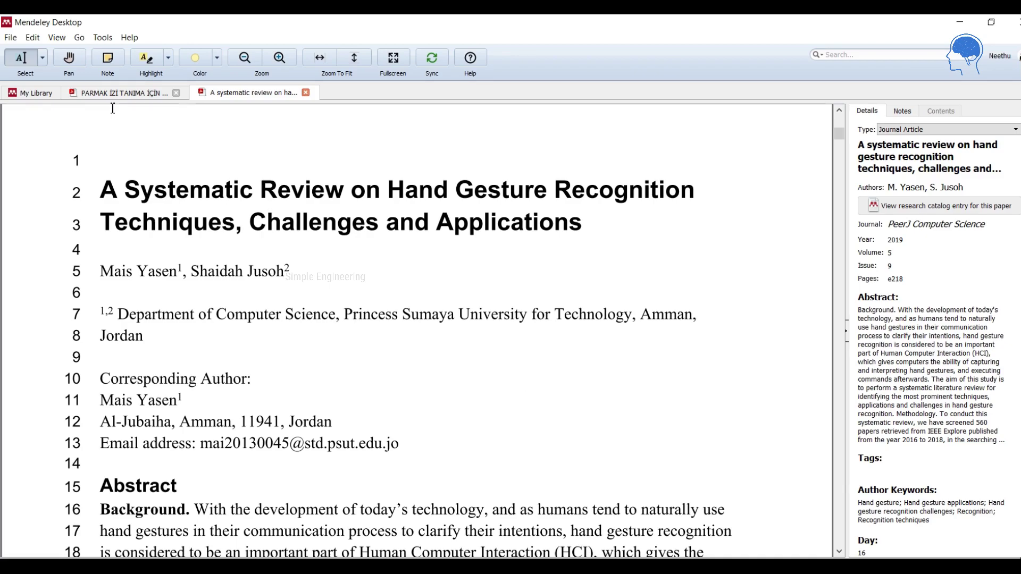
pyautogui.click(34, 95)
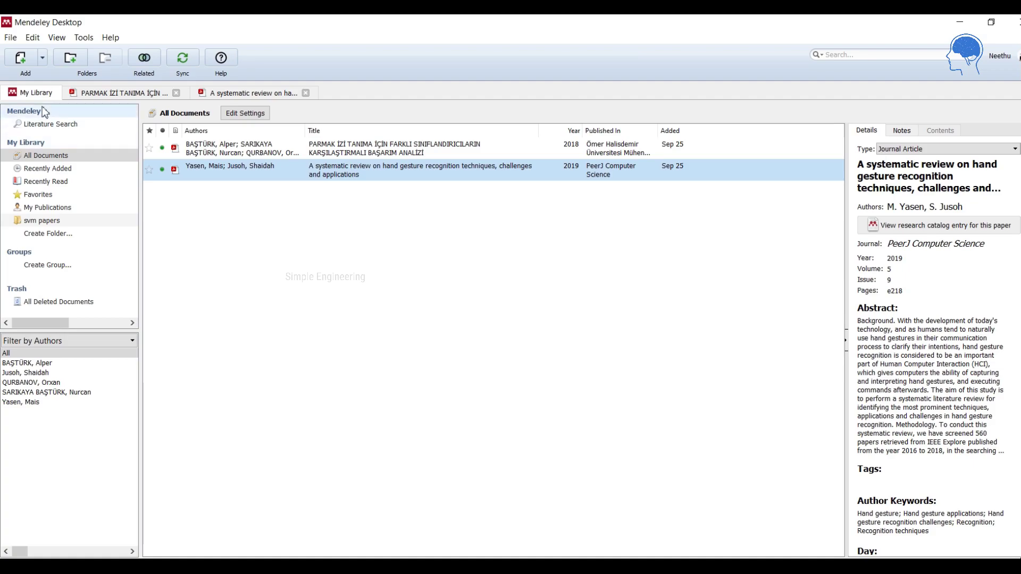
# Browse the Literature Search, All Documents and My Publications views, then switch to the blank Word document.
pyautogui.click(37, 125)
pyautogui.click(191, 133)
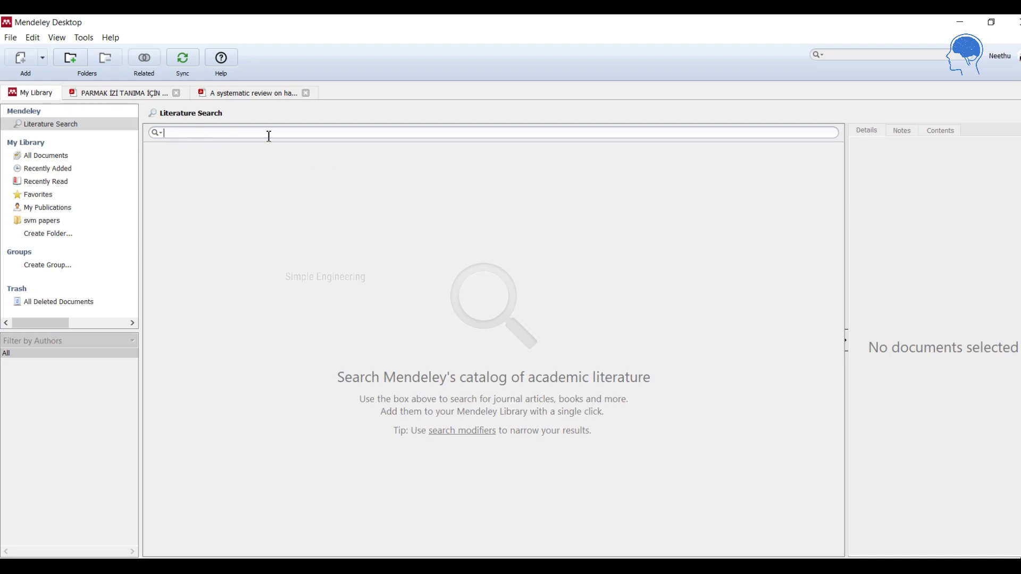
pyautogui.click(59, 156)
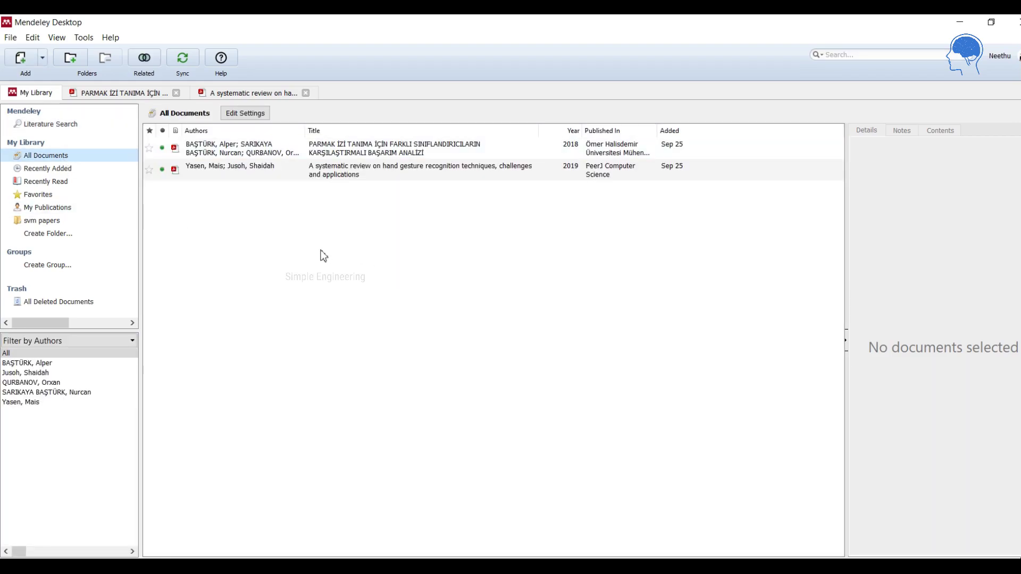
pyautogui.click(74, 208)
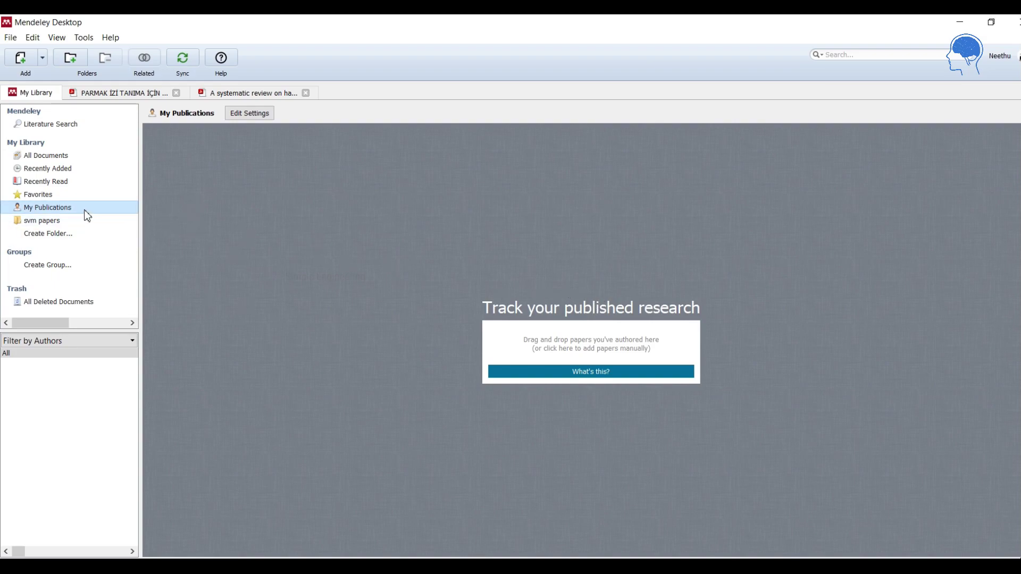
pyautogui.click(57, 158)
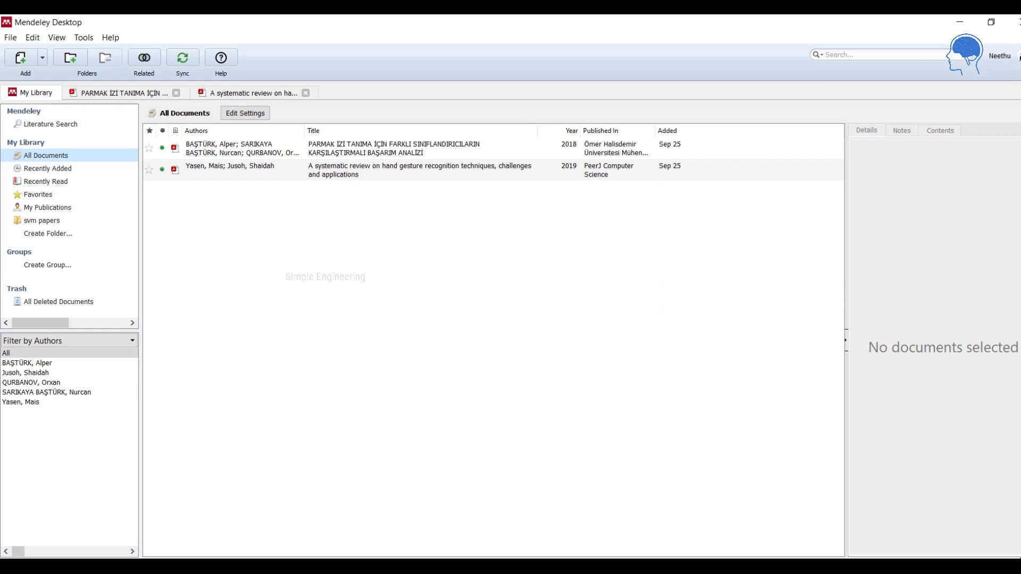
pyautogui.click(618, 567)
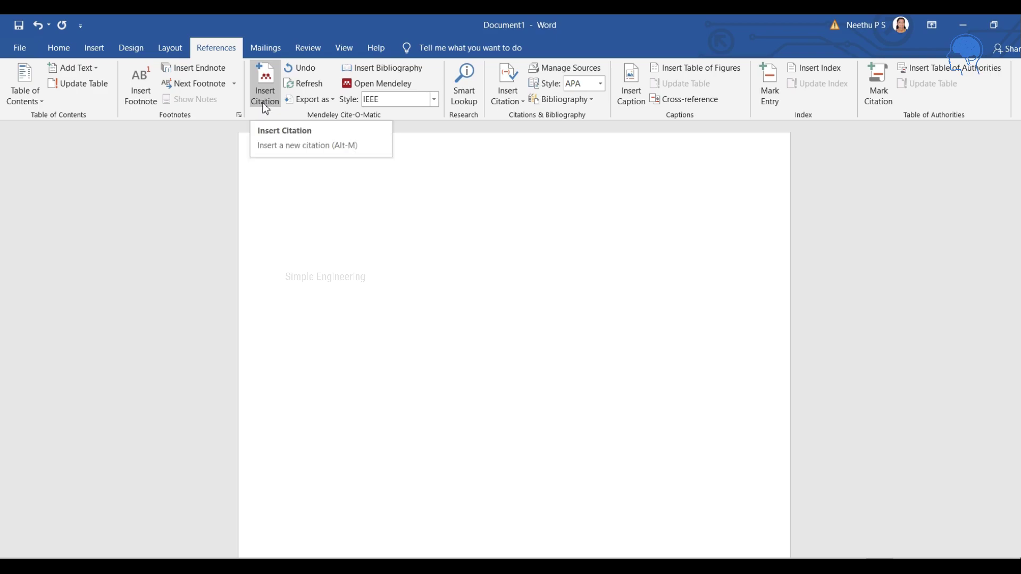
# Switch the Mendeley style from IEEE to American Political Science Association and type 'This is a test document'.
pyautogui.click(434, 100)
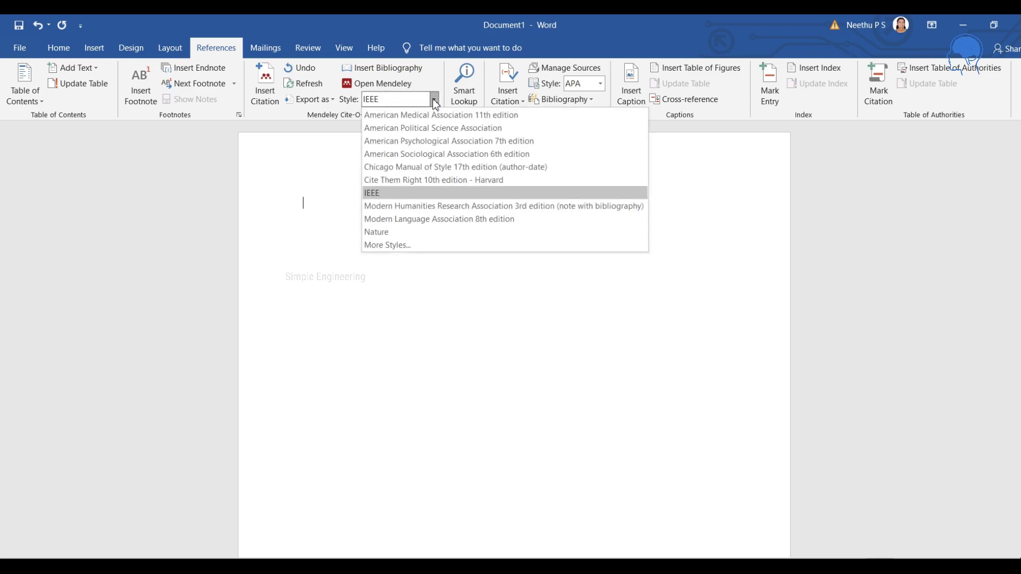
pyautogui.click(425, 128)
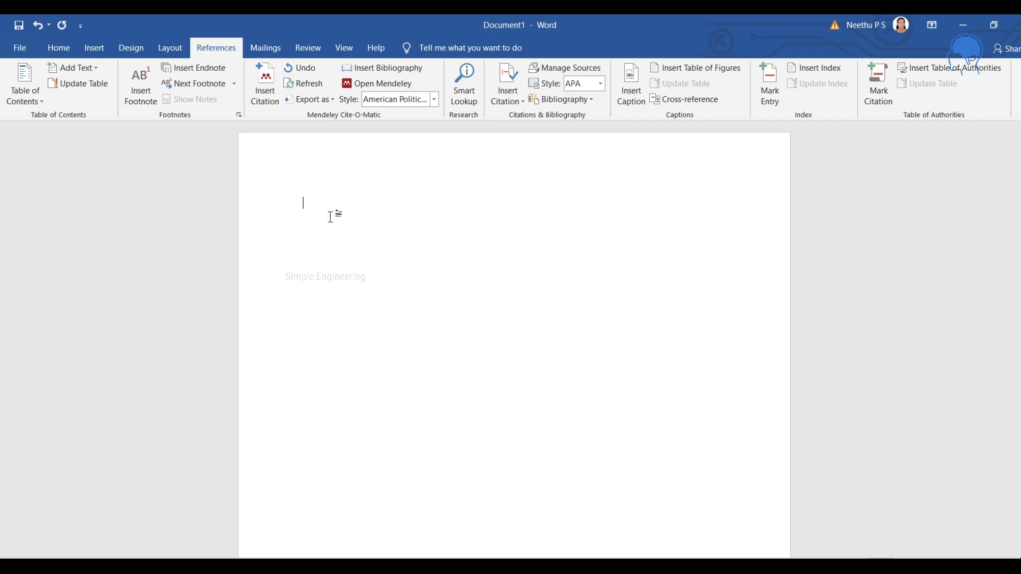
pyautogui.write('This is a test document')
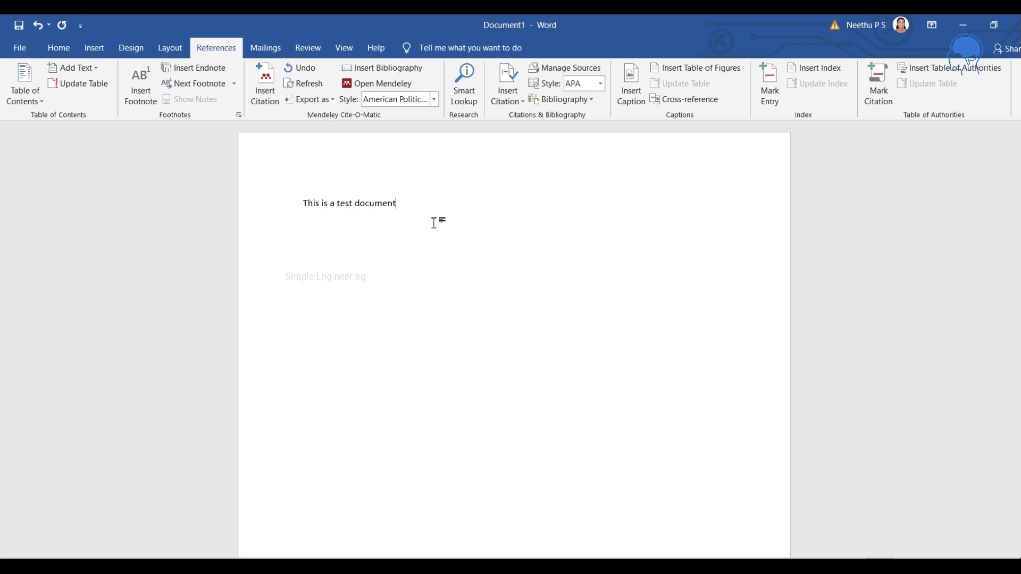
# Insert the Mendeley citation '(Yasen and Jusoh 2019)' after the sentence by searching 'Yasen'.
pyautogui.click(266, 93)
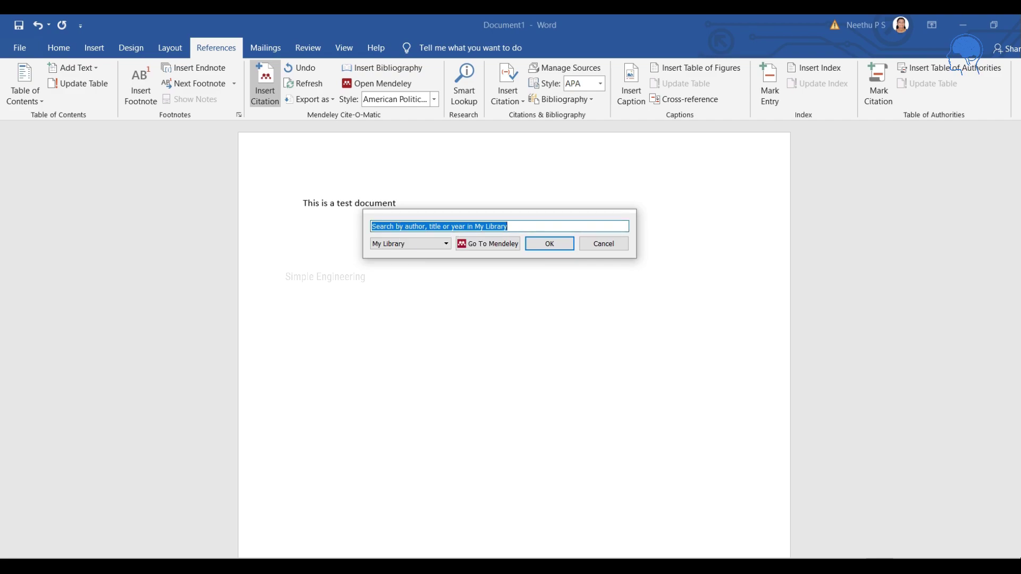
pyautogui.press('Escape')
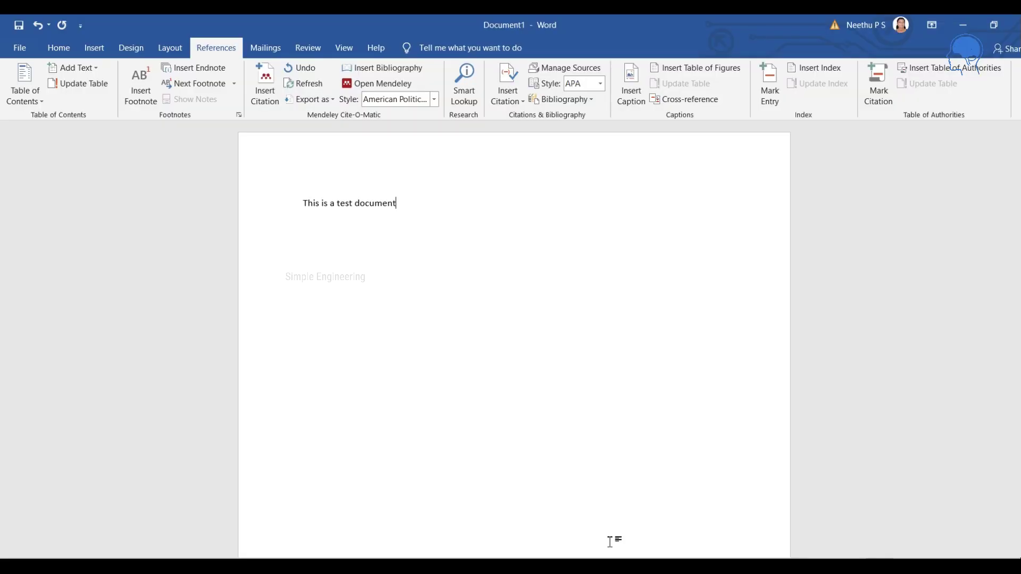
pyautogui.click(265, 84)
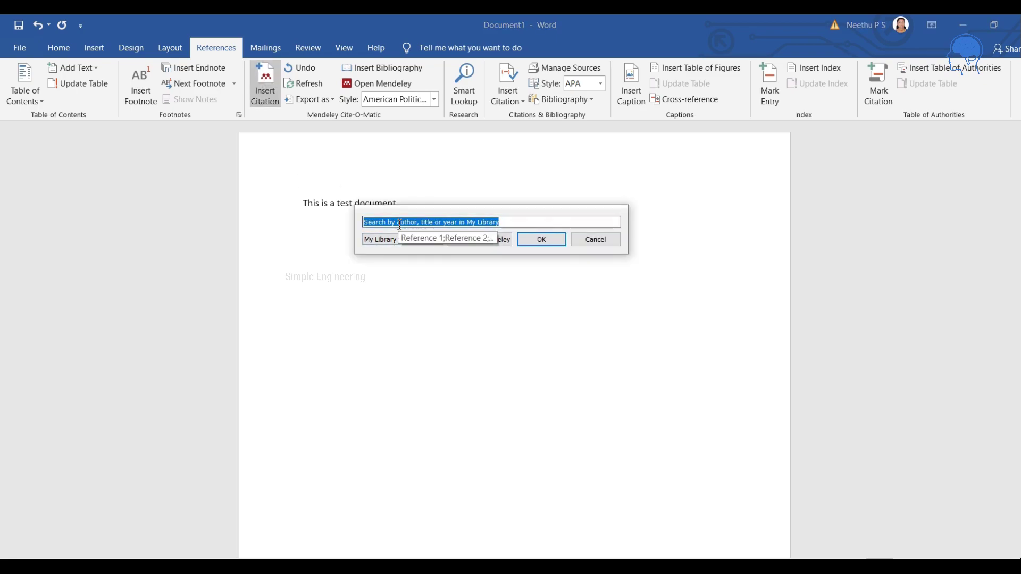
pyautogui.write('Yasen')
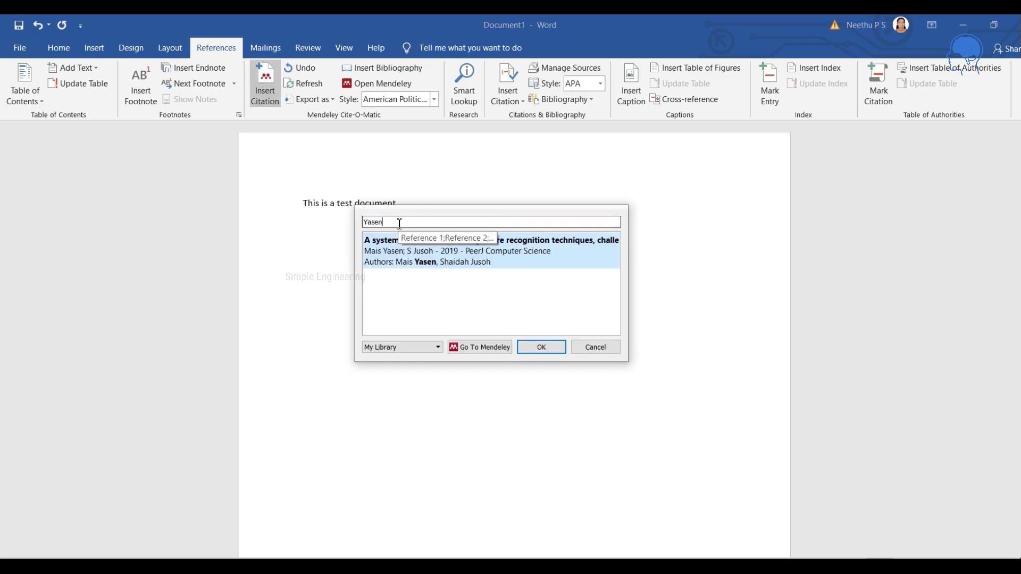
pyautogui.click(479, 254)
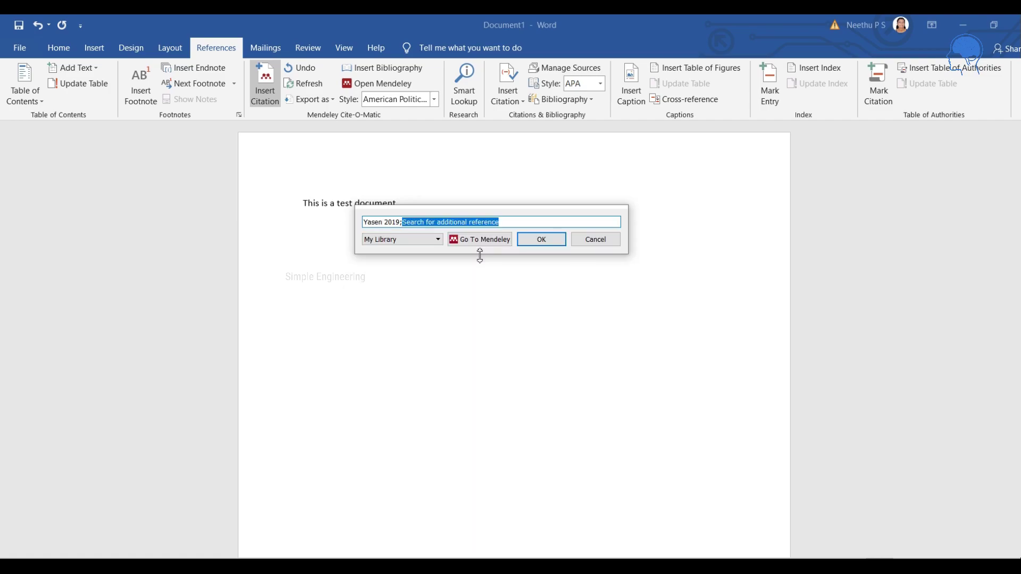
pyautogui.click(539, 237)
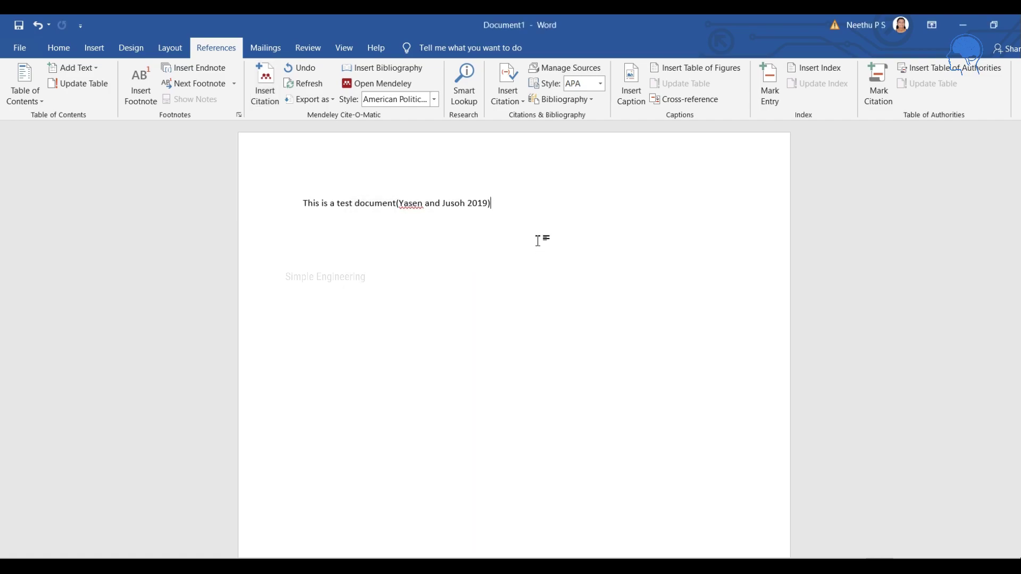
# Add a 'References' heading below the sentence and insert the bibliography under it.
pyautogui.click(434, 100)
pyautogui.click(437, 131)
pyautogui.press('Return')
pyautogui.write('Refernc')
pyautogui.press('BackSpace')
pyautogui.press('BackSpace')
pyautogui.write('ences')
pyautogui.press('Return')
pyautogui.click(405, 72)
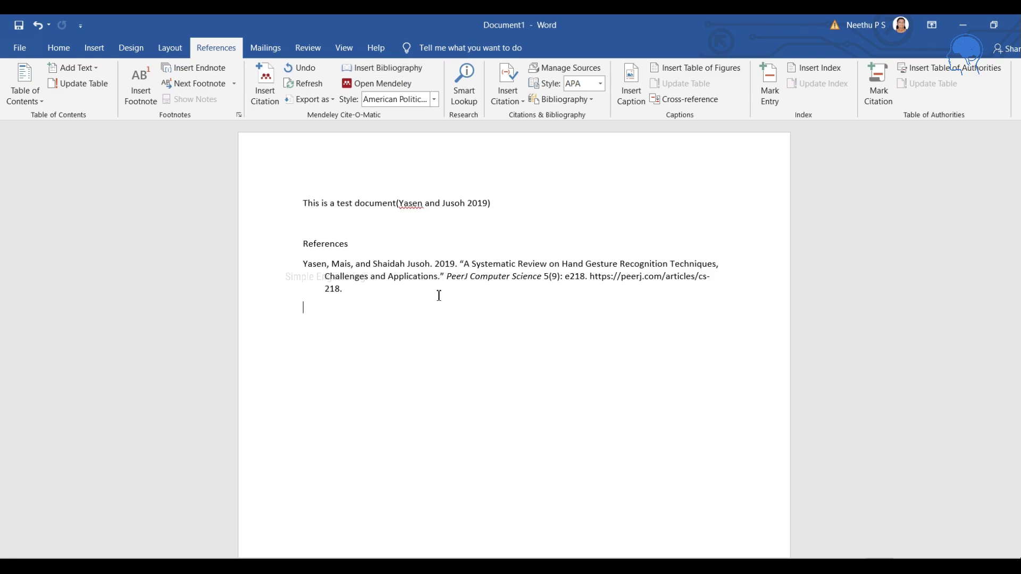
# Start a new line after the first sentence and type 'Another test docum'.
pyautogui.click(500, 206)
pyautogui.press('Return')
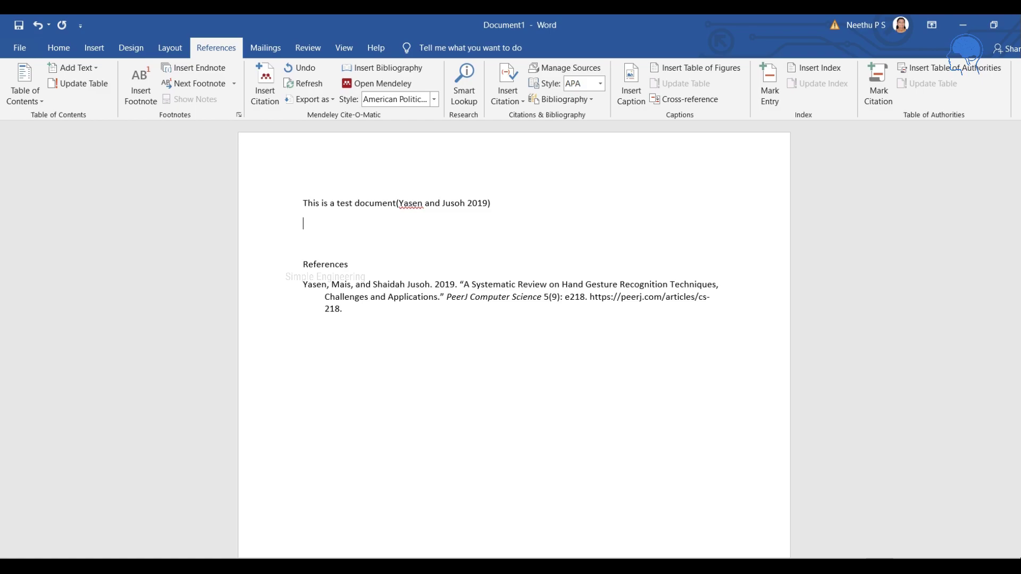
pyautogui.write('Another test document')
pyautogui.click(265, 82)
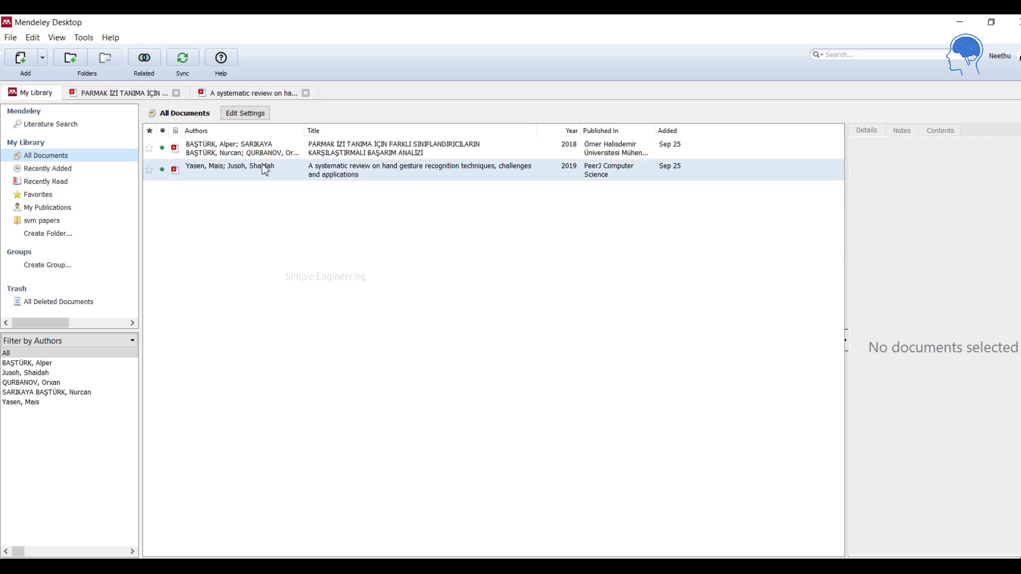
pyautogui.click(249, 150)
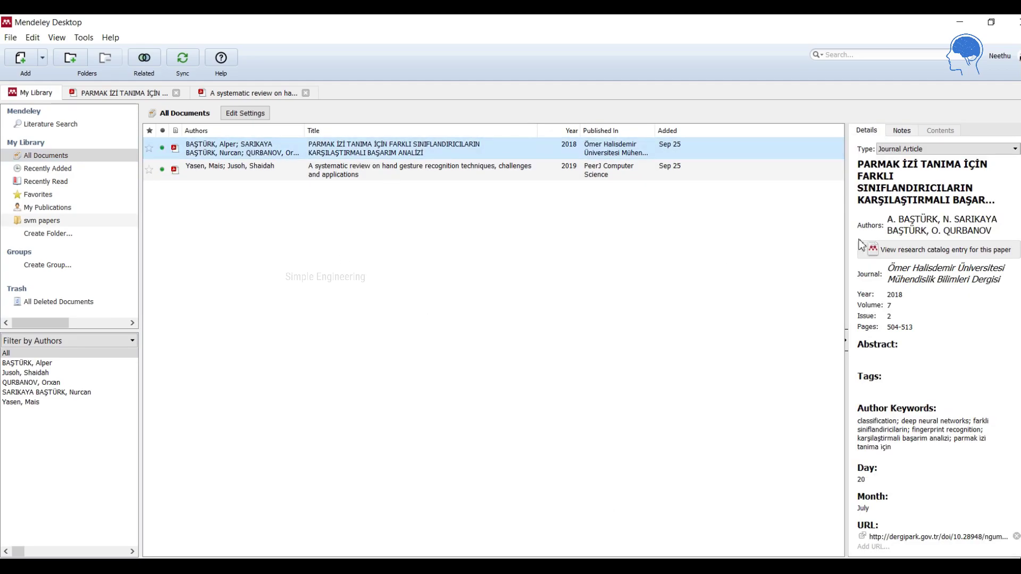
pyautogui.rightClick(894, 223)
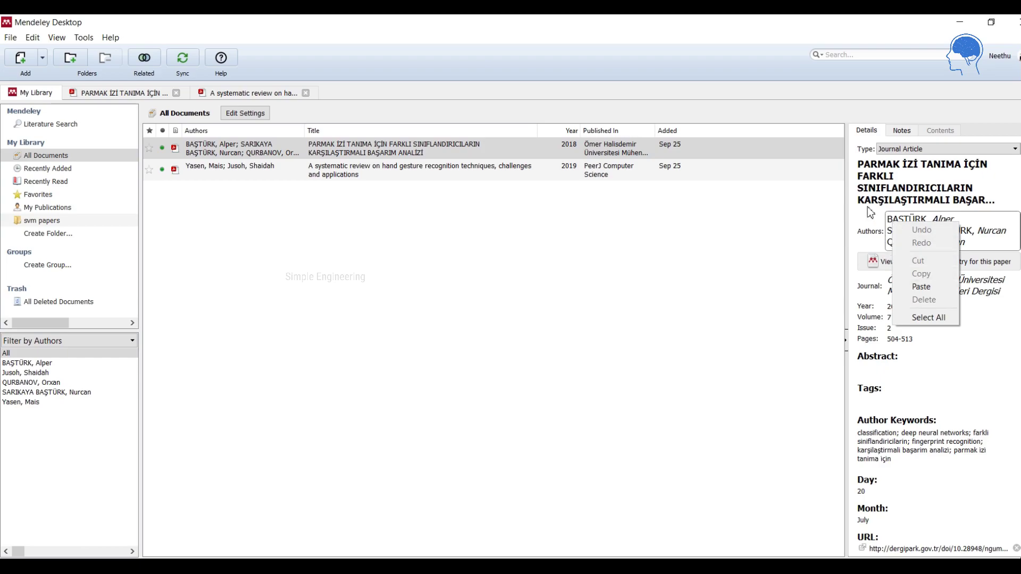
pyautogui.click(914, 228)
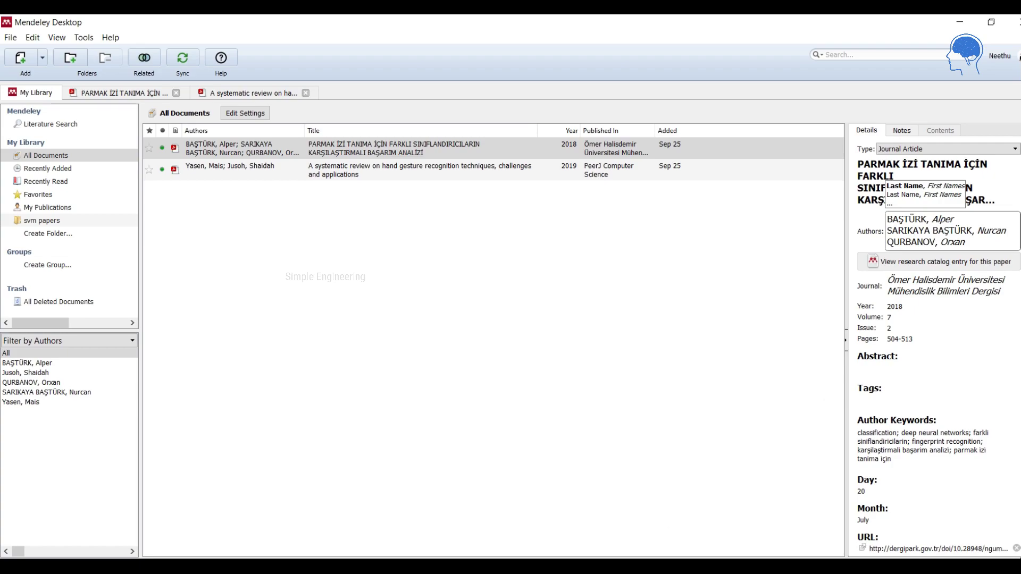
pyautogui.click(638, 566)
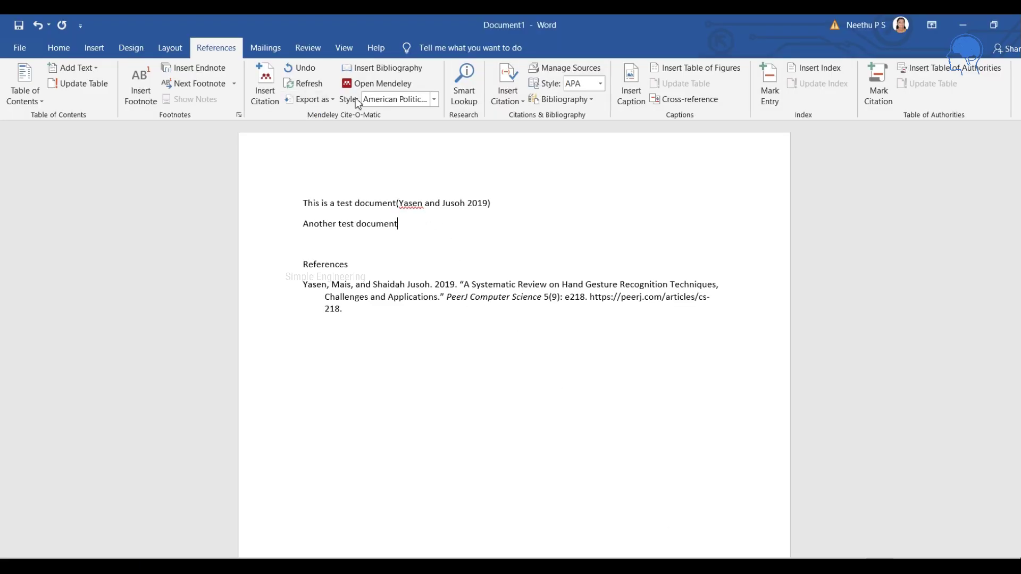
# Cite the 2018 PARMAK İZİ paper after the second sentence, found by the first author's given name.
pyautogui.click(266, 88)
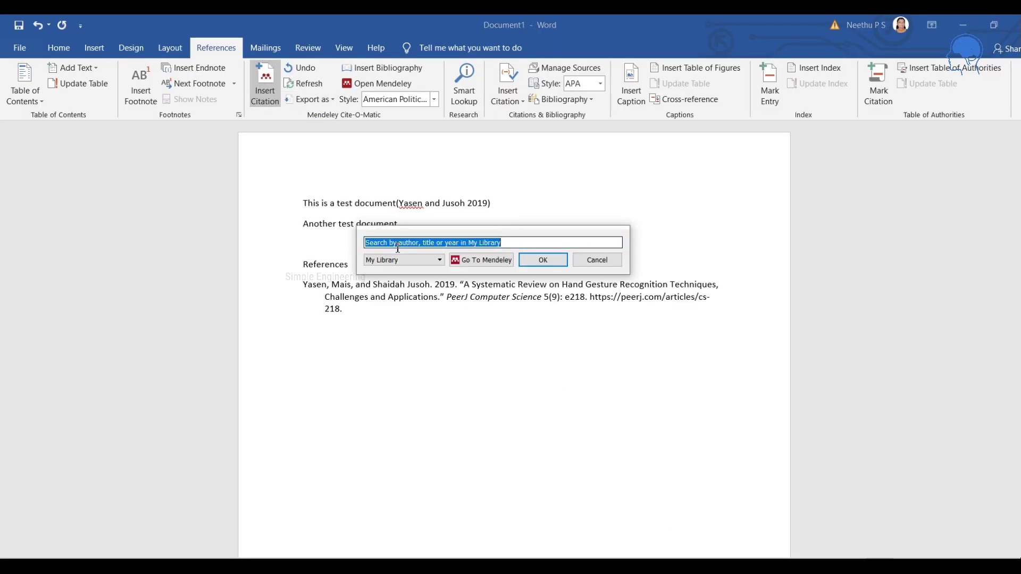
pyautogui.write('Aiper')
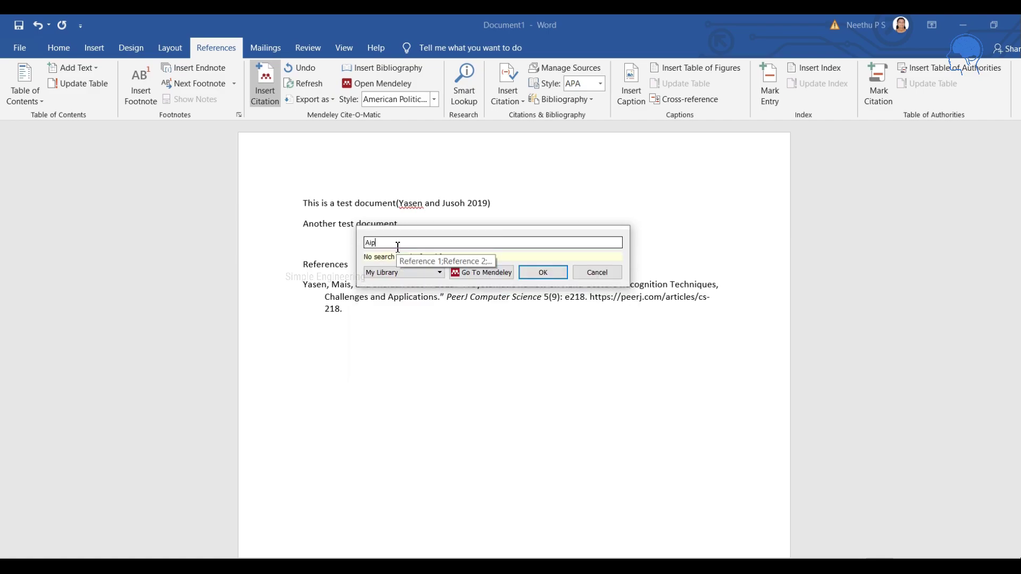
pyautogui.press('BackSpace')
pyautogui.press('BackSpace')
pyautogui.press('BackSpace')
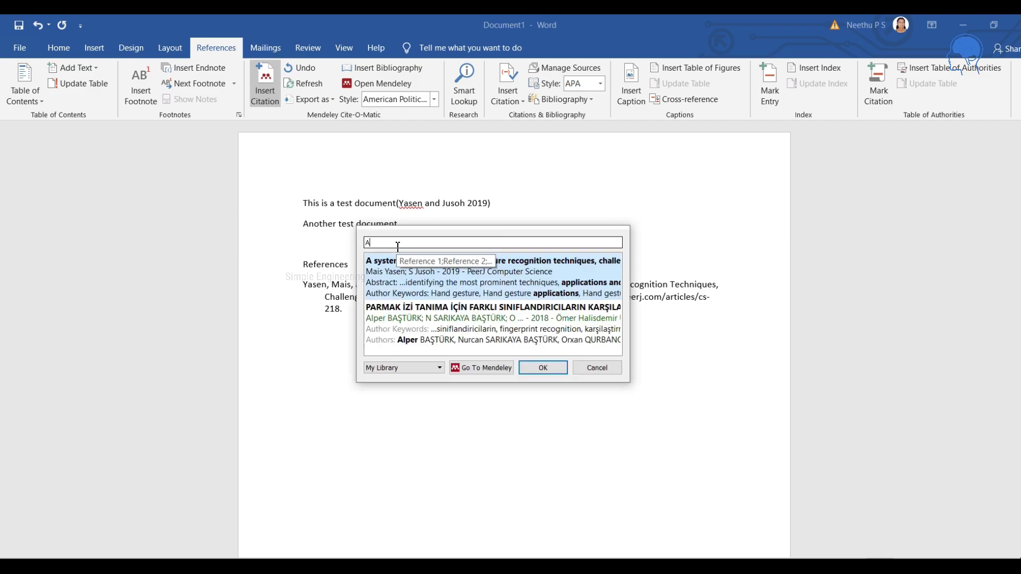
pyautogui.write('lper')
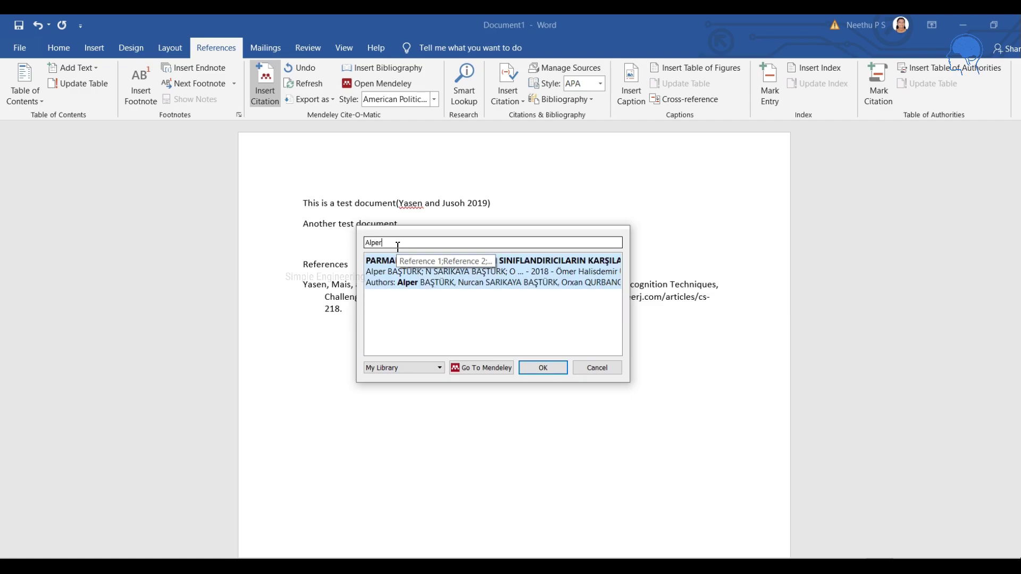
pyautogui.click(432, 286)
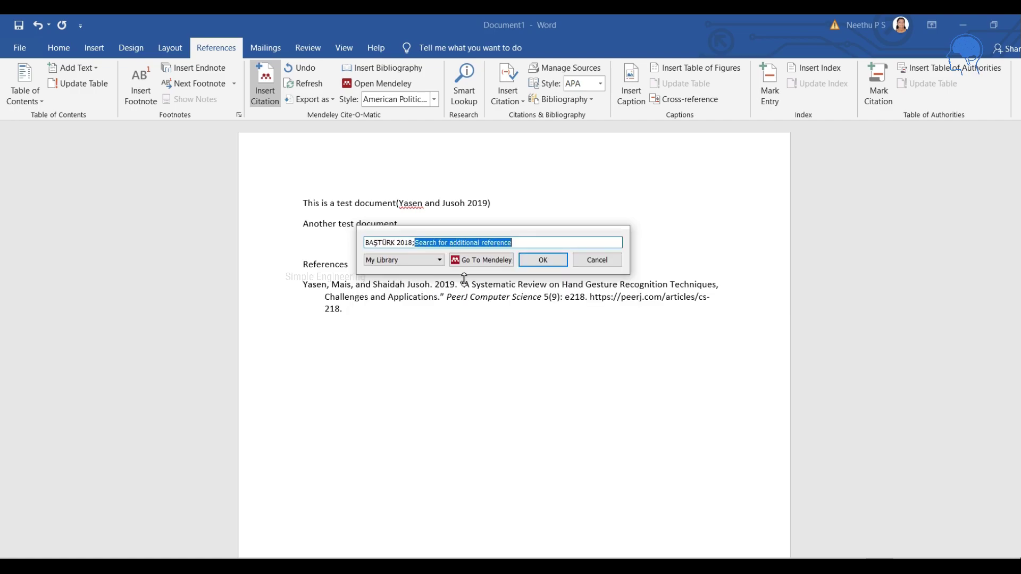
pyautogui.click(534, 260)
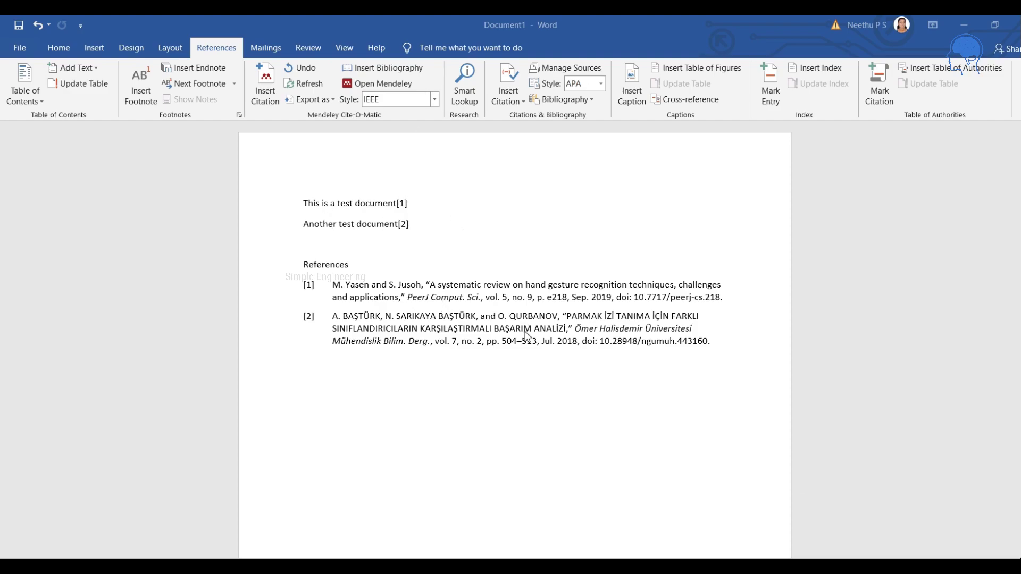
# Reformat the citations in AMA 11th edition style, then in APA 7th edition.
pyautogui.click(436, 100)
pyautogui.click(426, 114)
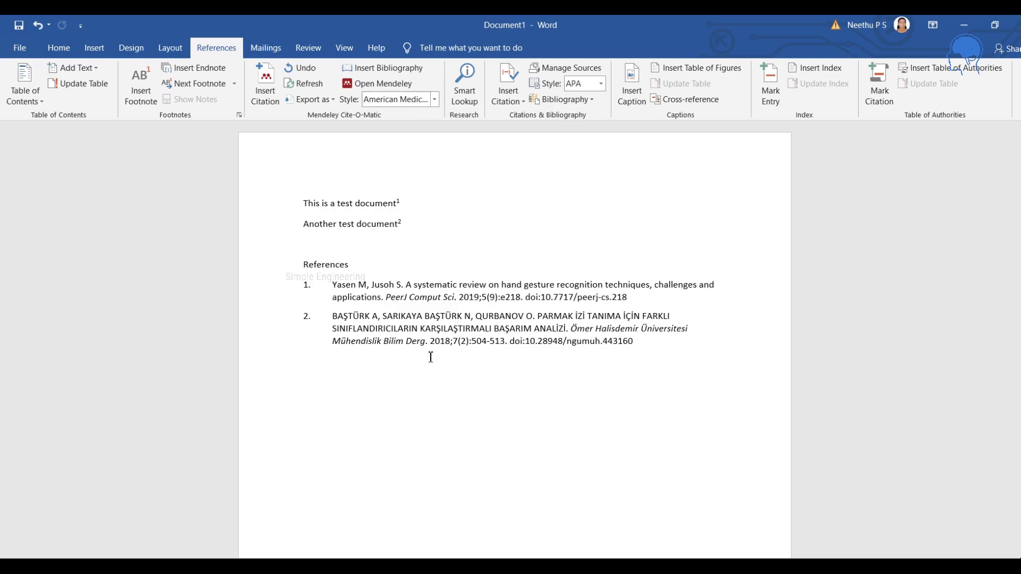
pyautogui.click(436, 100)
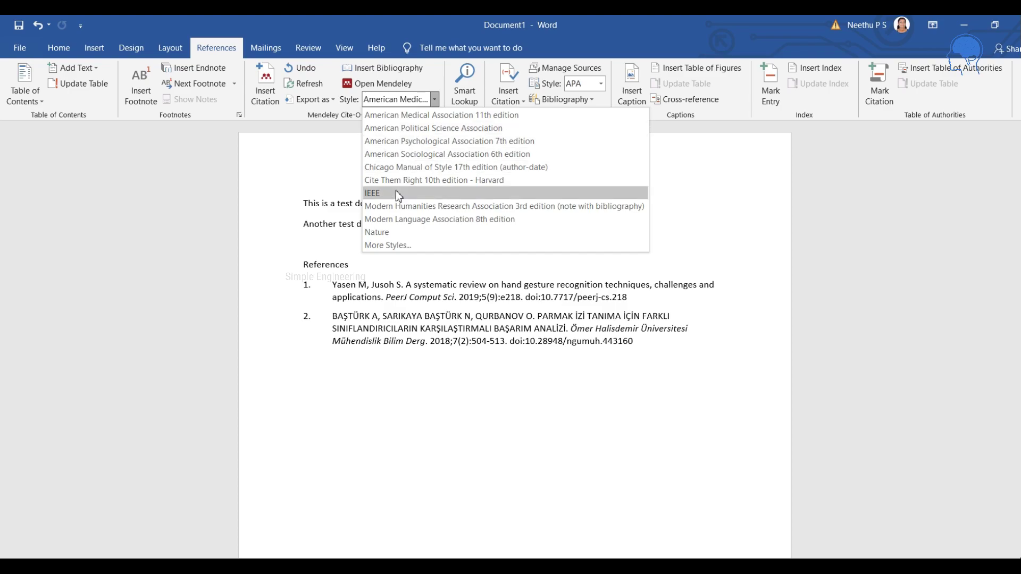
pyautogui.click(404, 141)
# Switch the citation style to American Political Science Association.
pyautogui.click(499, 224)
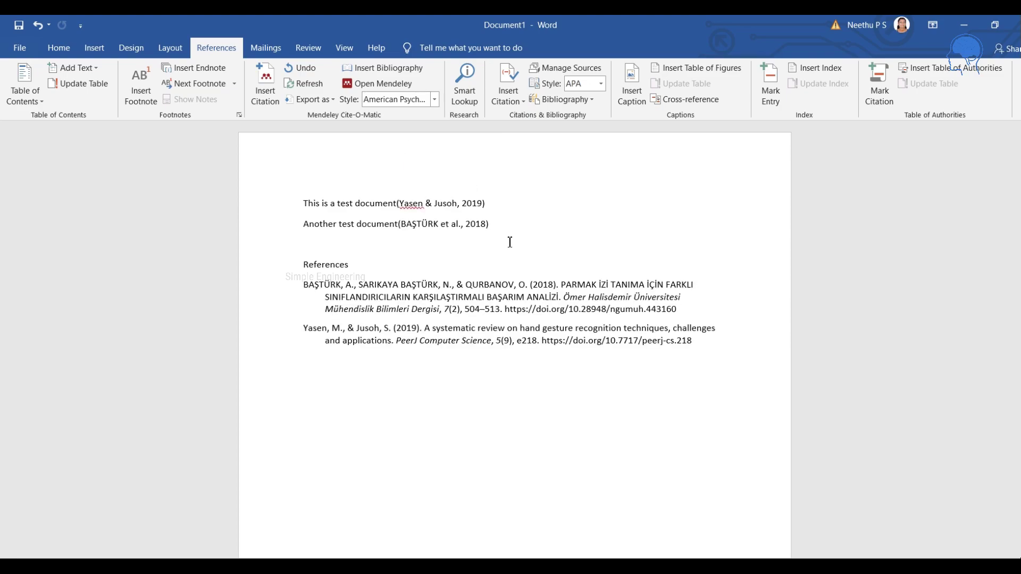
pyautogui.click(435, 100)
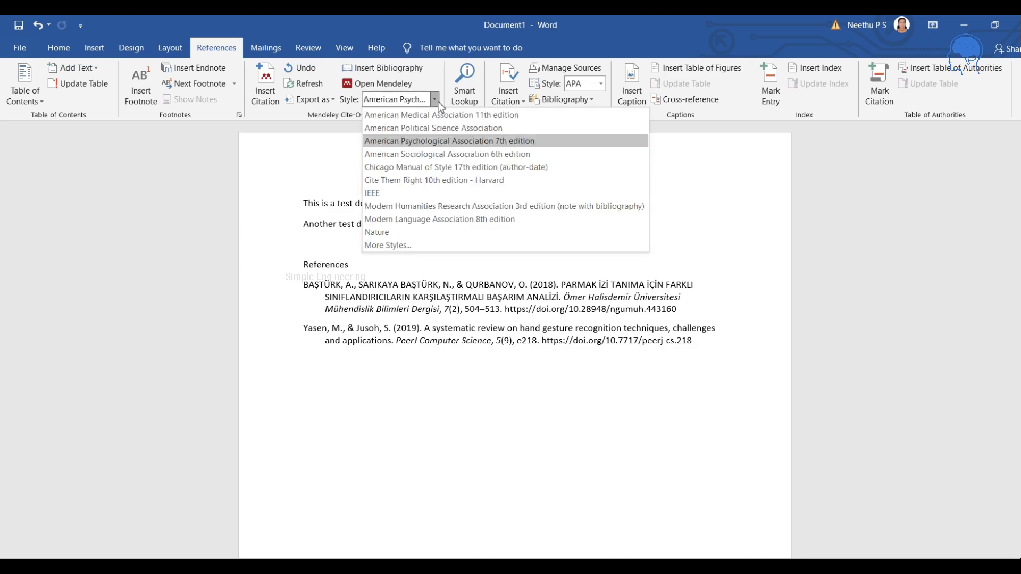
pyautogui.click(425, 128)
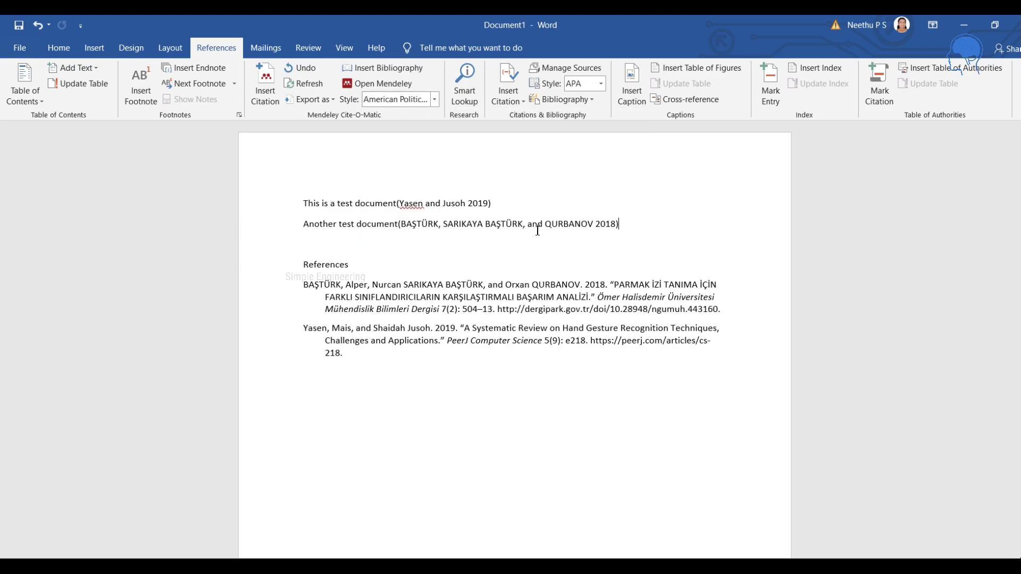